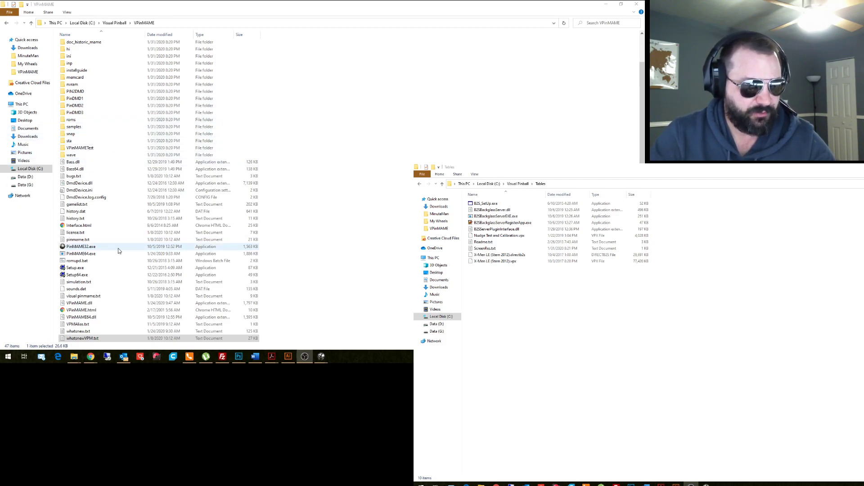
# Open VPMAlias.txt from the VPinMAME folder in Notepad++ and delete all of its existing alias lines.
pyautogui.click(80, 325)
pyautogui.rightClick(80, 326)
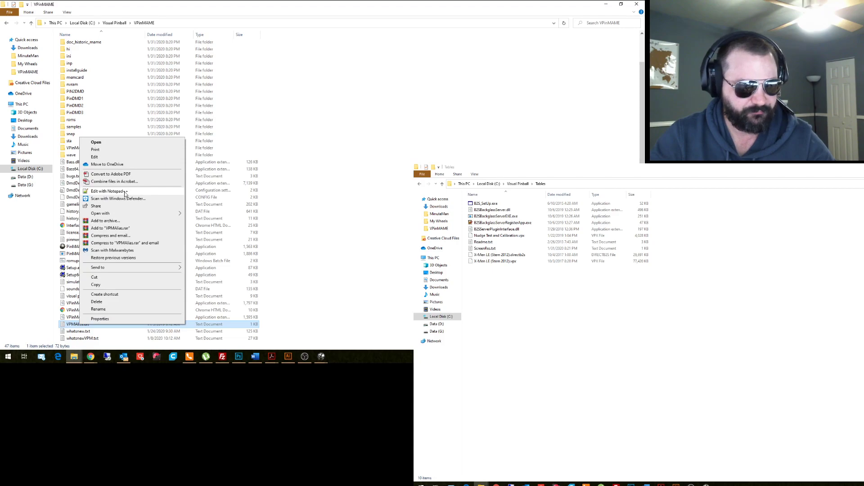
pyautogui.click(125, 192)
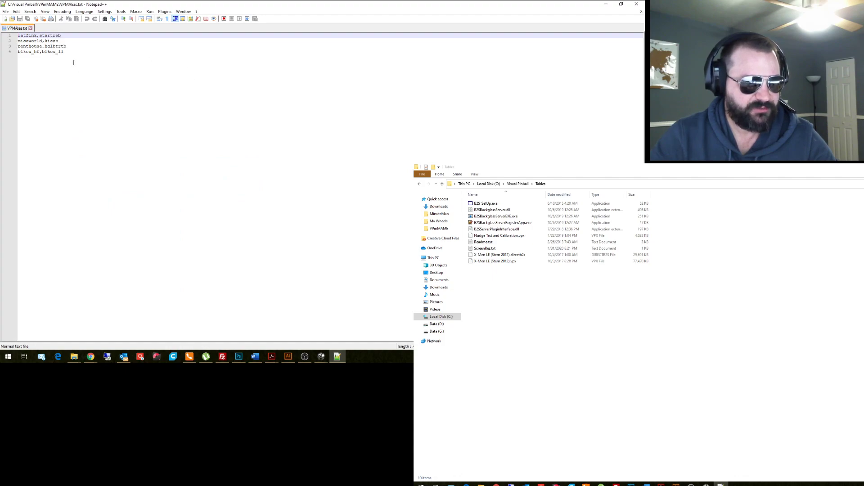
pyautogui.moveTo(87, 57); pyautogui.dragTo(4, 40)
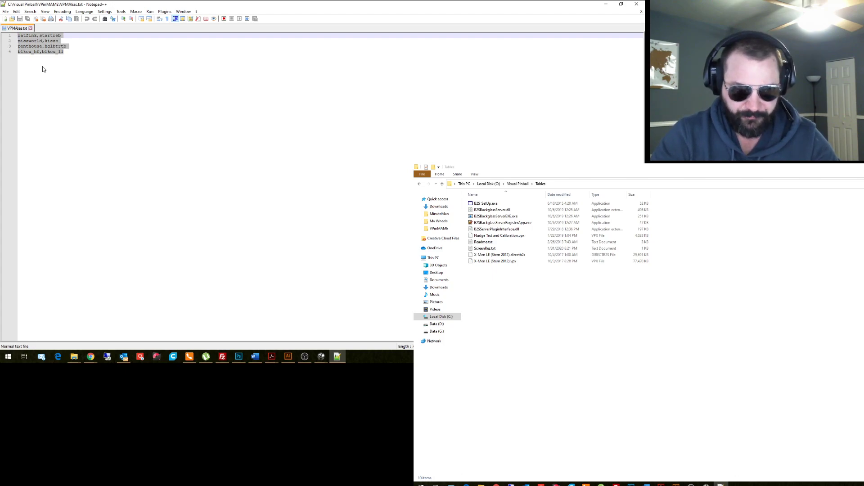
pyautogui.press('Delete')
# Enter the alias line "myxmen,xmn_151h" in VPMAlias.txt, then save and close the file.
pyautogui.write('my')
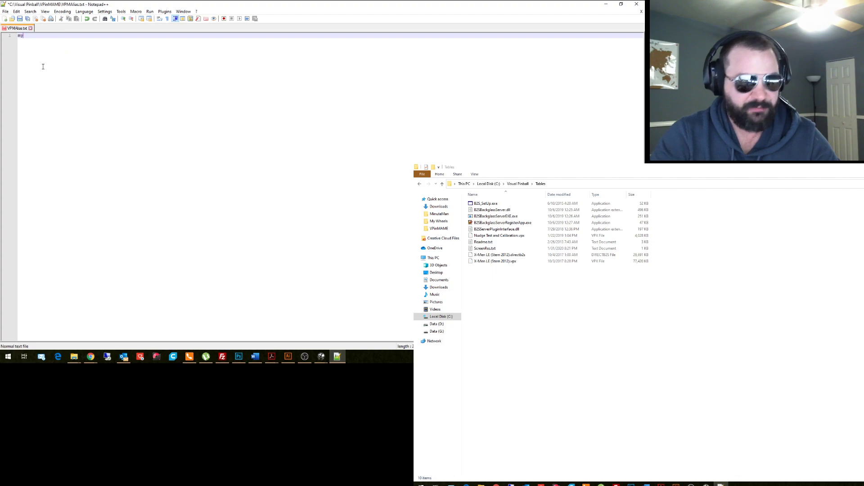
pyautogui.write('xmen')
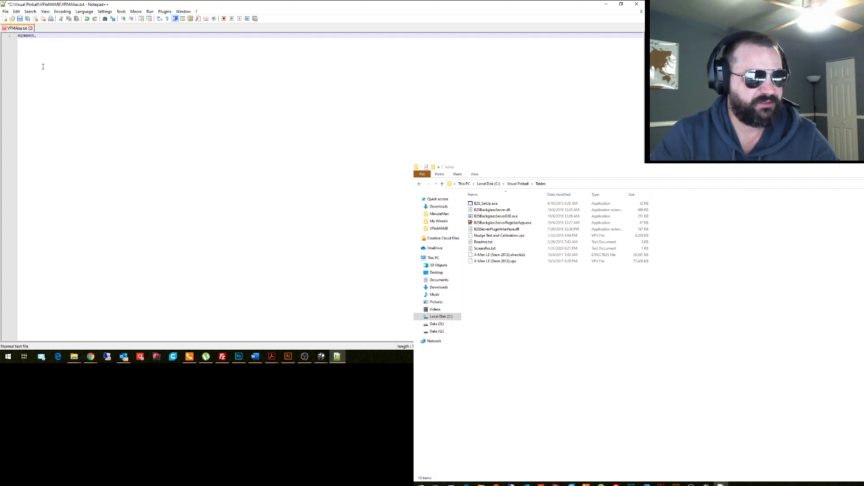
pyautogui.write(',x')
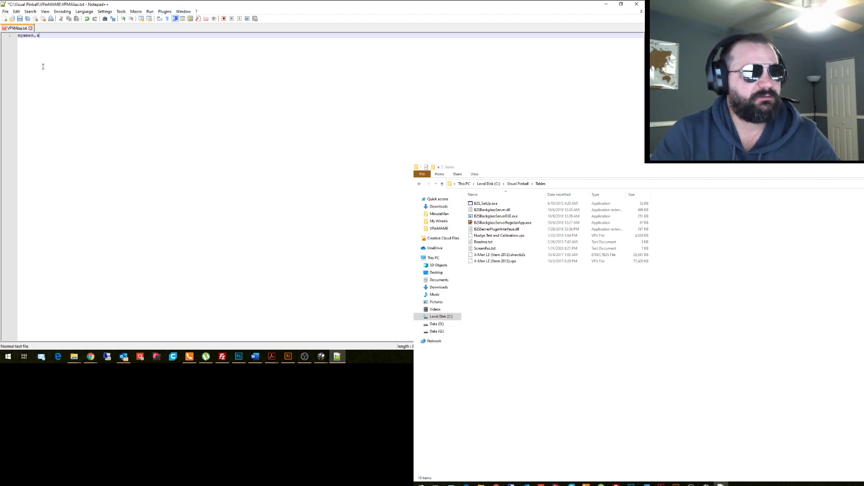
pyautogui.write('mn')
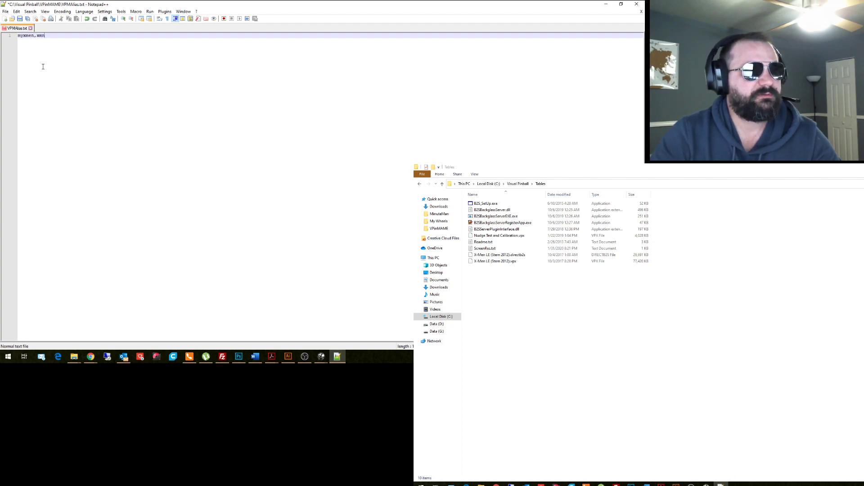
pyautogui.write('_')
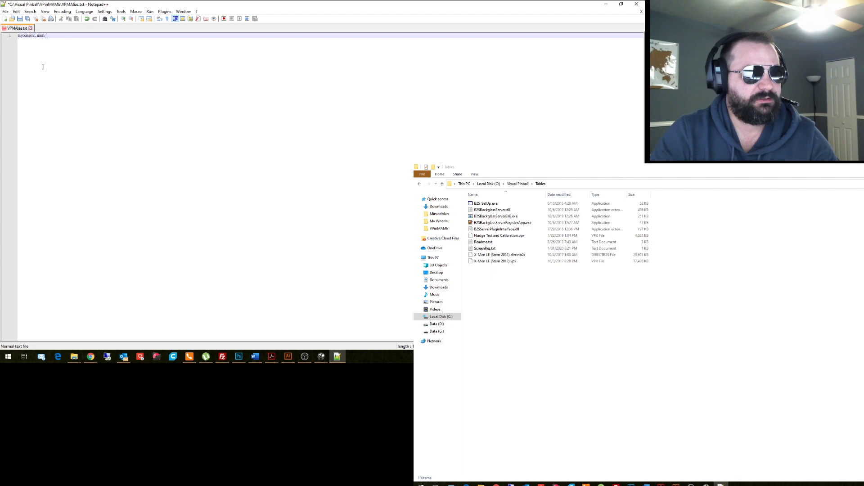
pyautogui.write('151h')
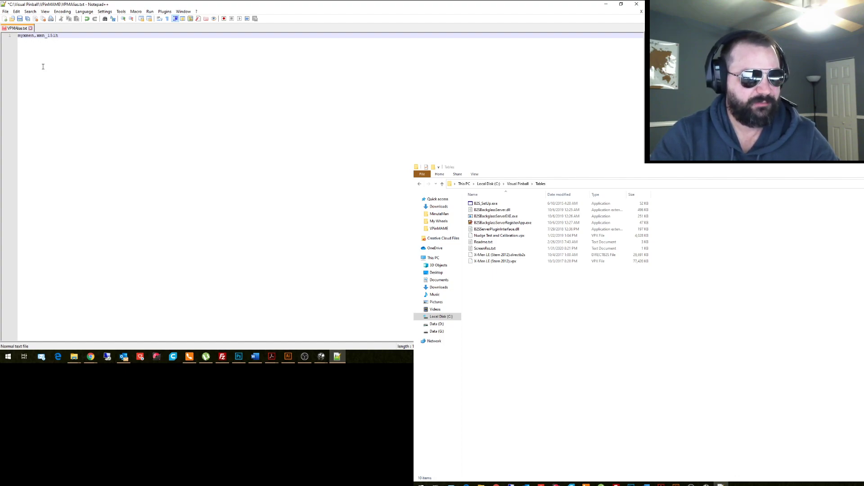
pyautogui.hotkey('ctrl', 's')
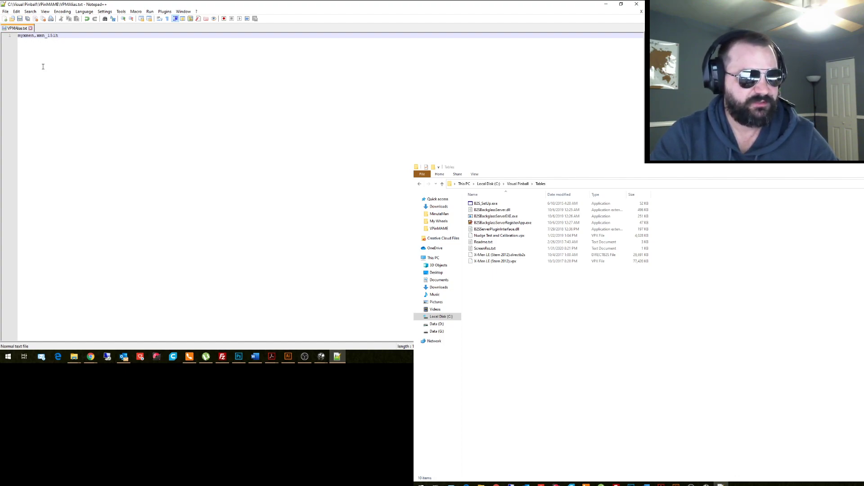
pyautogui.click(635, 7)
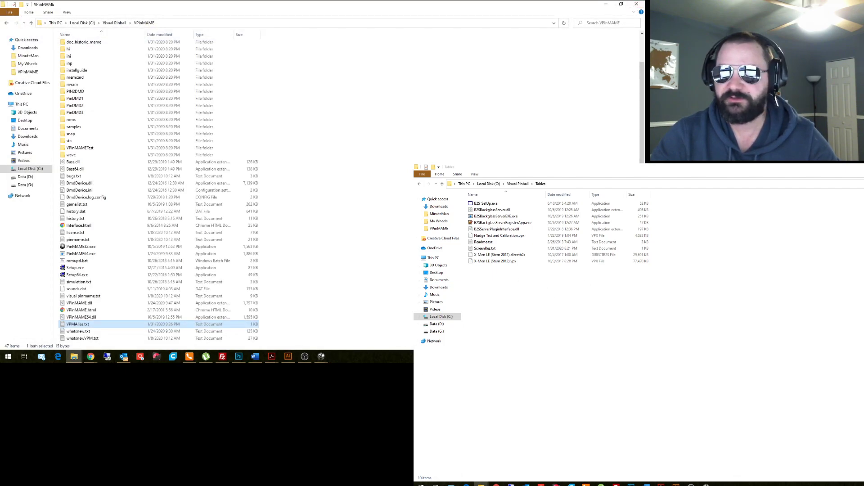
# Switch to the X-Men LE (Stern 2012) table script window and maximize it.
pyautogui.hotkey('alt', 'Tab')
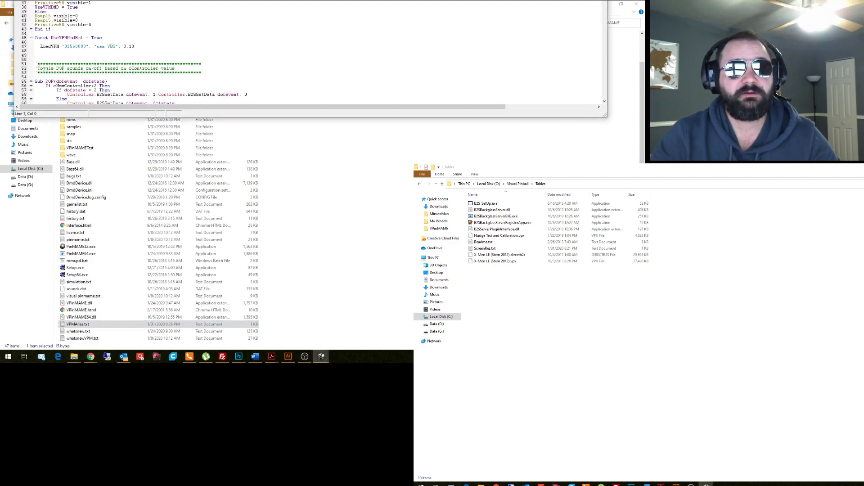
pyautogui.moveTo(289, 11); pyautogui.dragTo(296, 33)
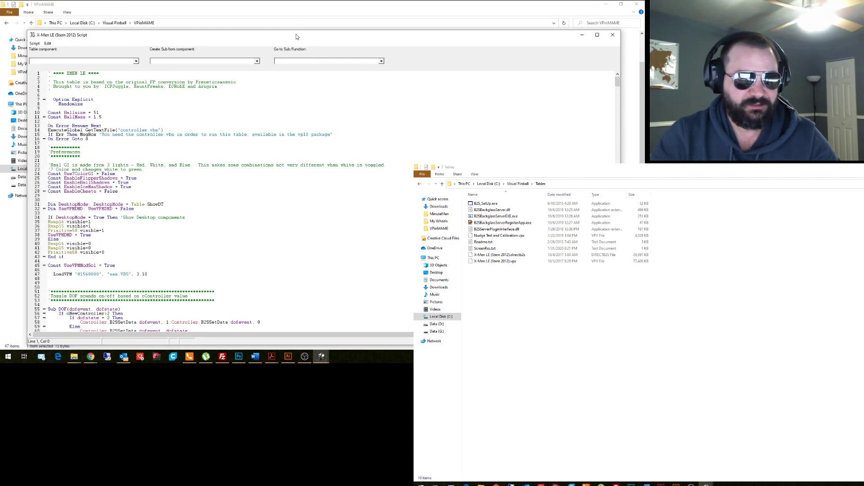
pyautogui.doubleClick(281, 37)
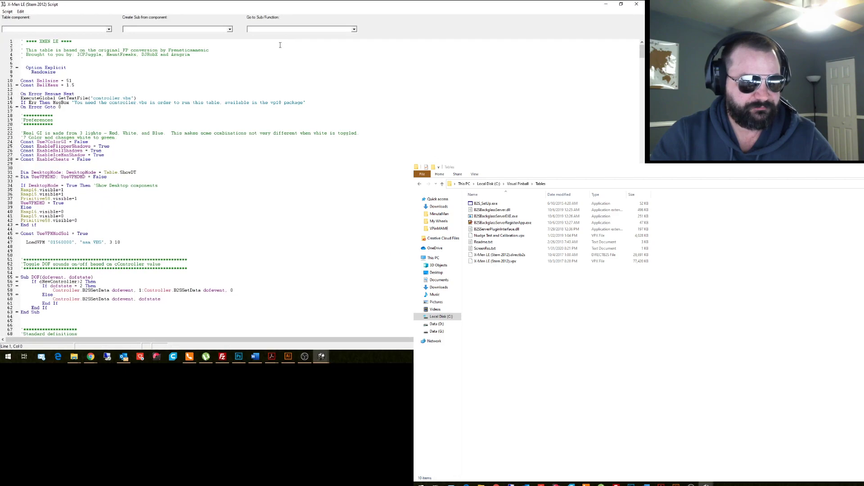
# Set the cGameName constant in the script's standard definitions to "myxmen", save the table, and close the script.
pyautogui.scroll(-11, 265, 178)
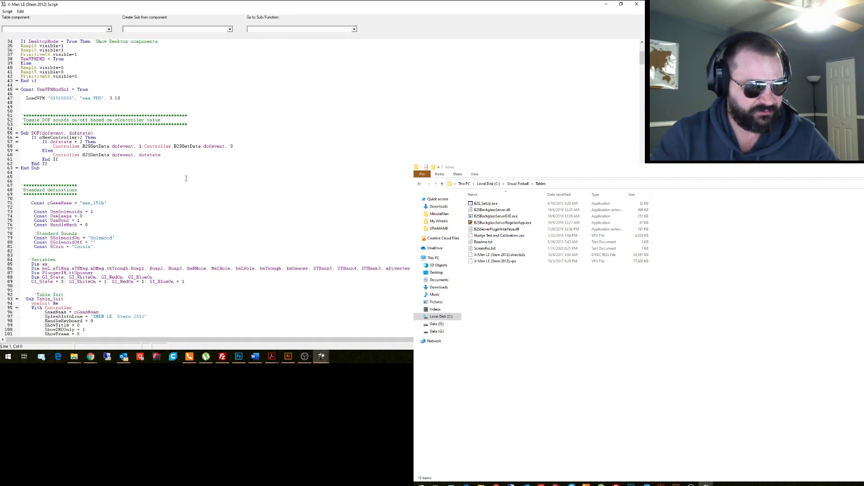
pyautogui.click(85, 205)
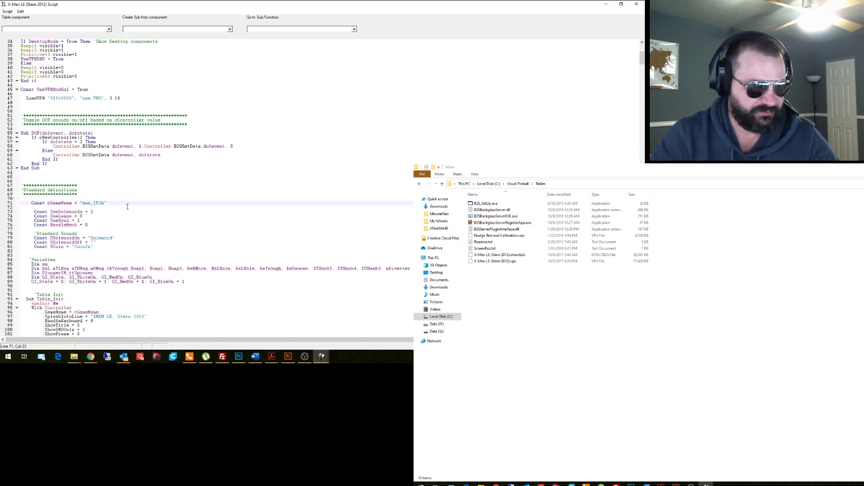
pyautogui.press('Delete')
pyautogui.press('Delete')
pyautogui.press('Delete')
pyautogui.press('Delete')
pyautogui.press('Delete')
pyautogui.press('Delete')
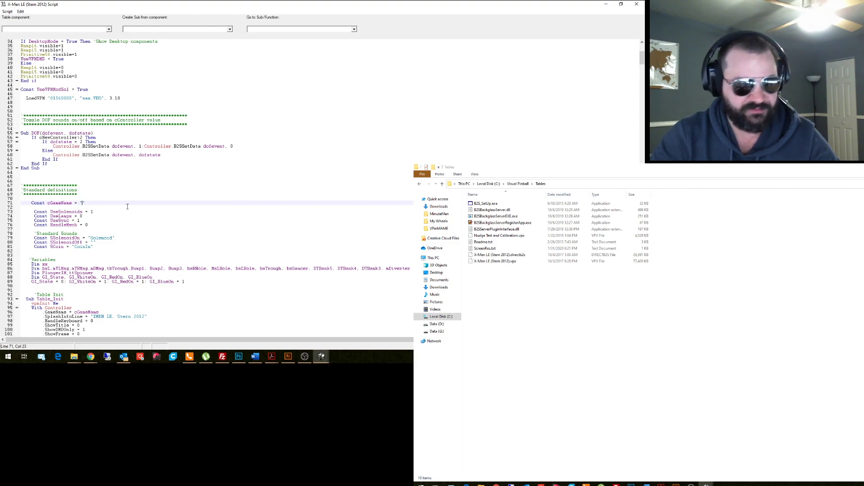
pyautogui.write('my')
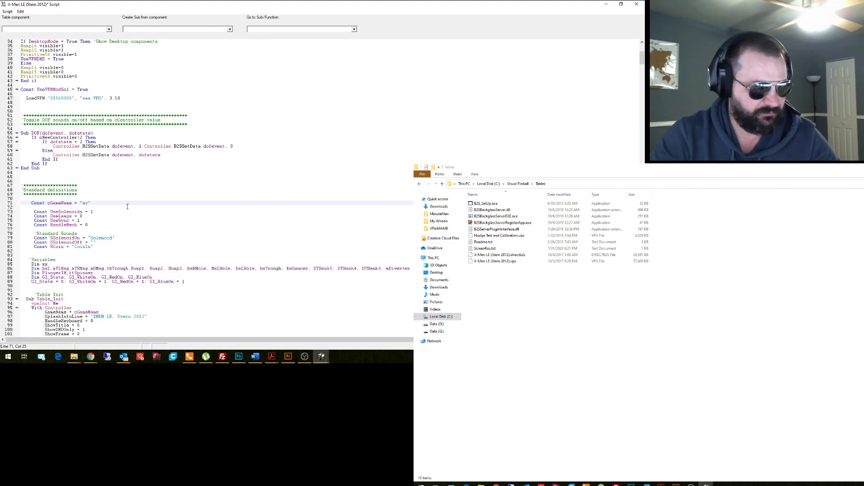
pyautogui.write('xmen')
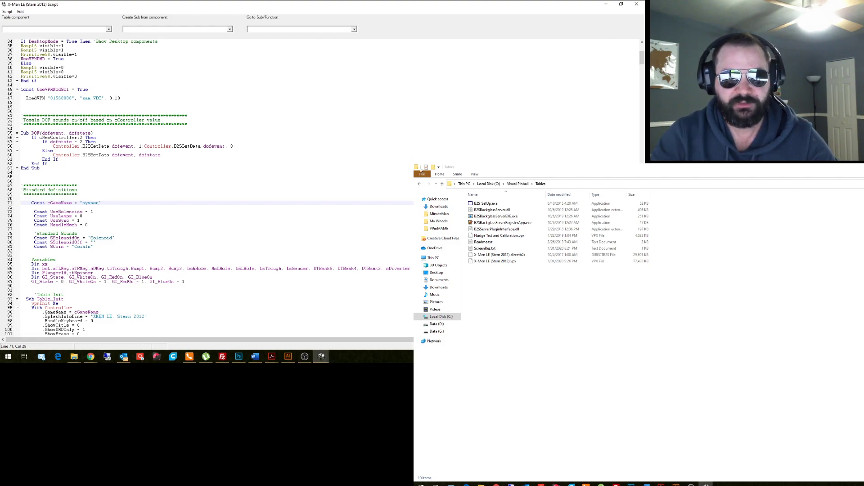
pyautogui.click(636, 5)
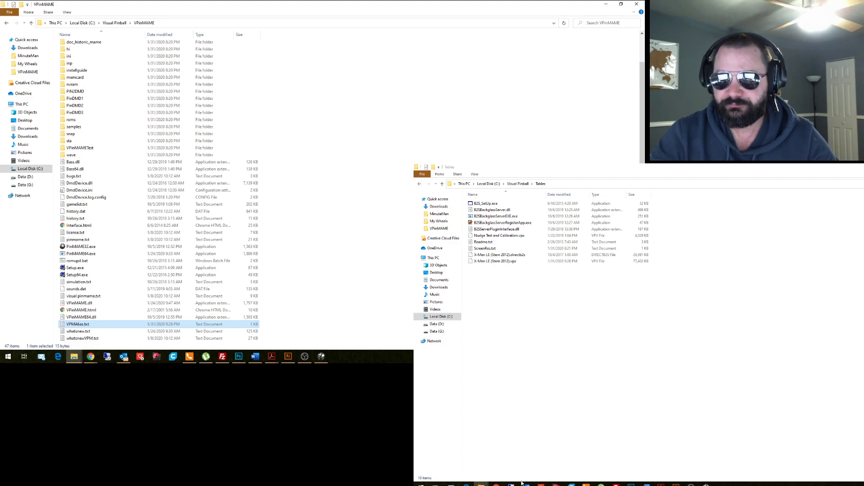
# Rename the X-Men LE (Stern 2012) table and directb2s files in the Tables folder with the prefix "No PUP".
pyautogui.click(496, 262)
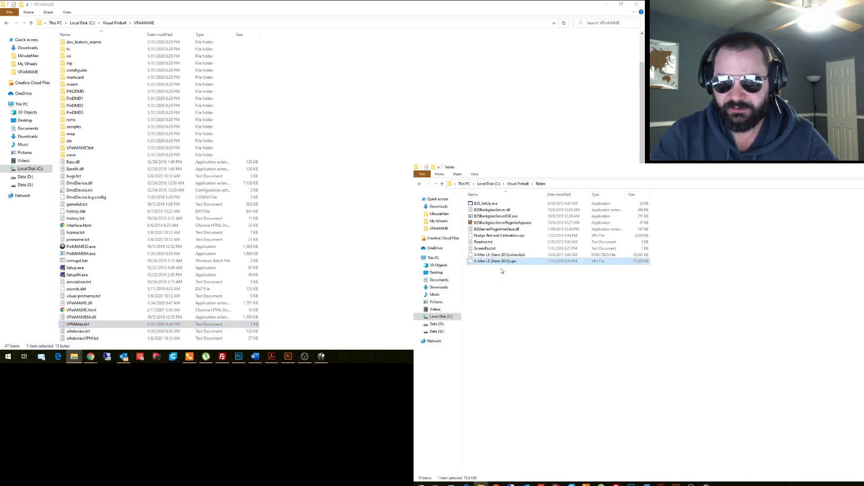
pyautogui.hotkey('shift', 'Up')
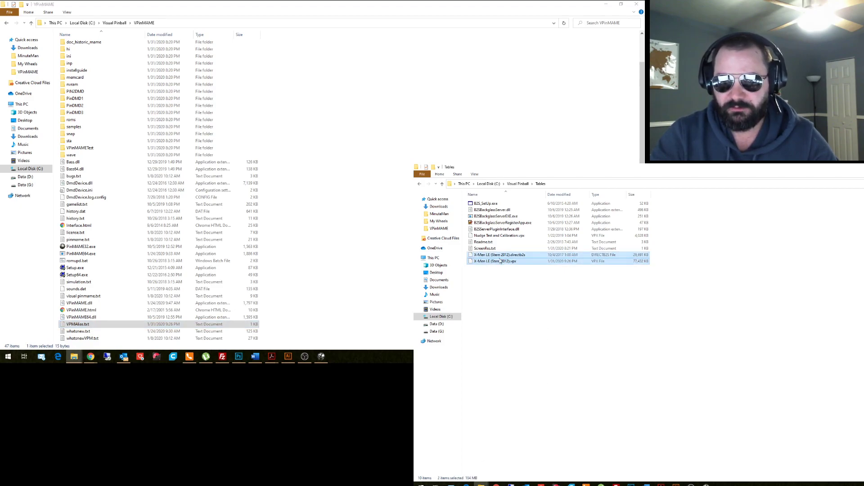
pyautogui.rightClick(500, 260)
pyautogui.click(517, 364)
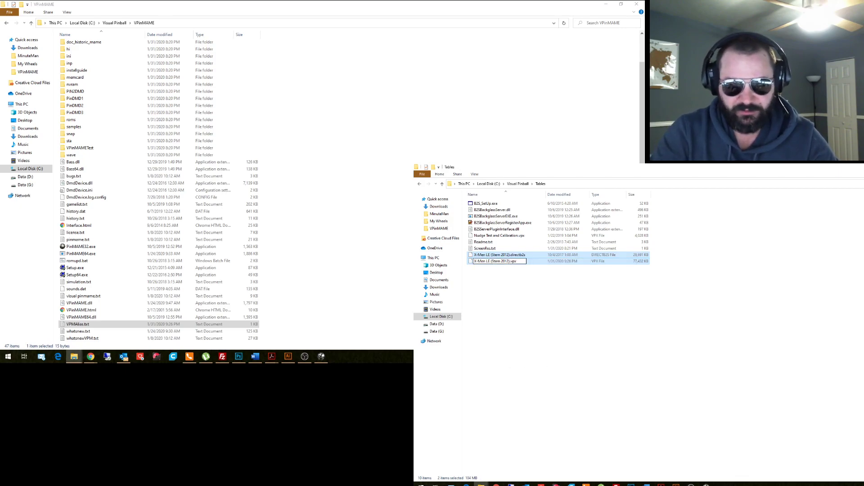
pyautogui.press('Home')
pyautogui.write('No P')
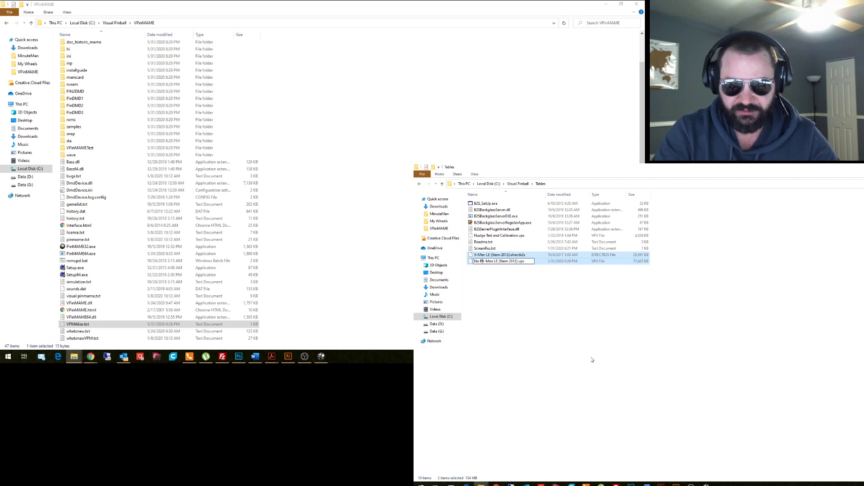
pyautogui.write('UP')
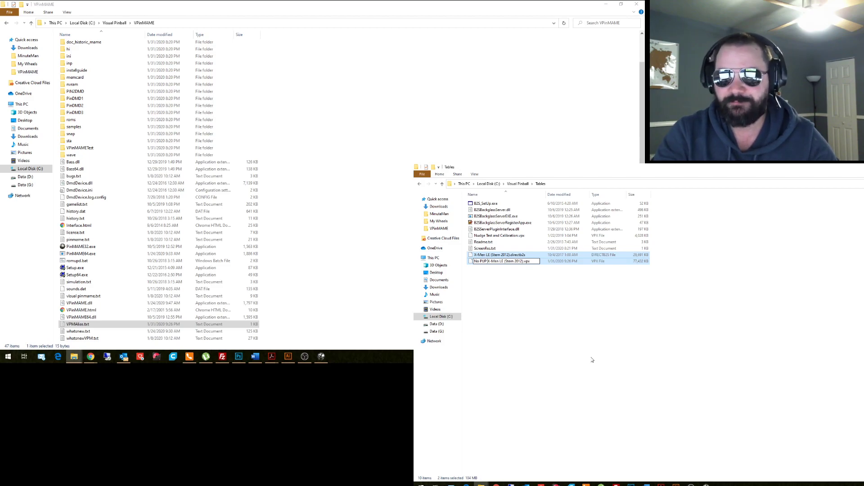
pyautogui.press('Return')
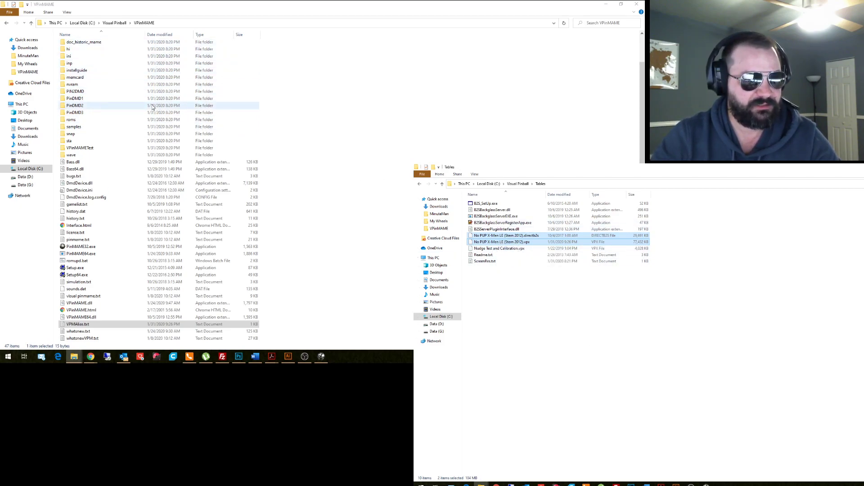
# Duplicate the xmn_151h folder inside the VPinMAME altcolor folder.
pyautogui.scroll(2, 99, 106)
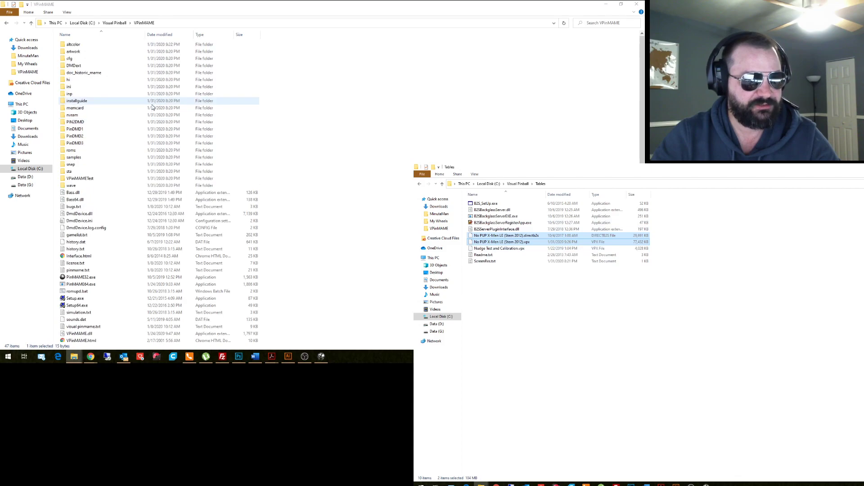
pyautogui.doubleClick(75, 49)
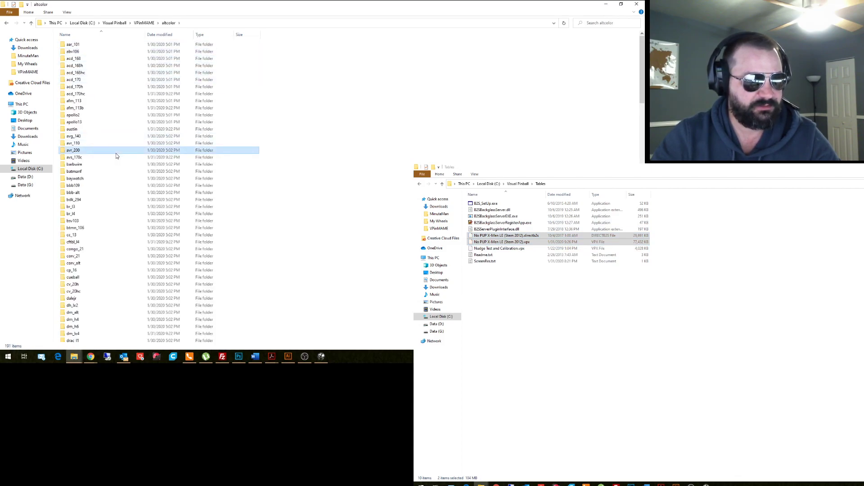
pyautogui.press('x')
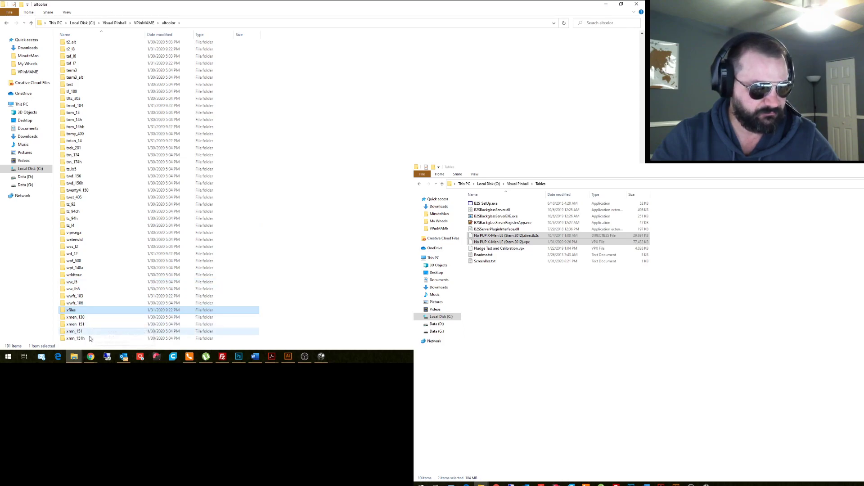
pyautogui.click(75, 338)
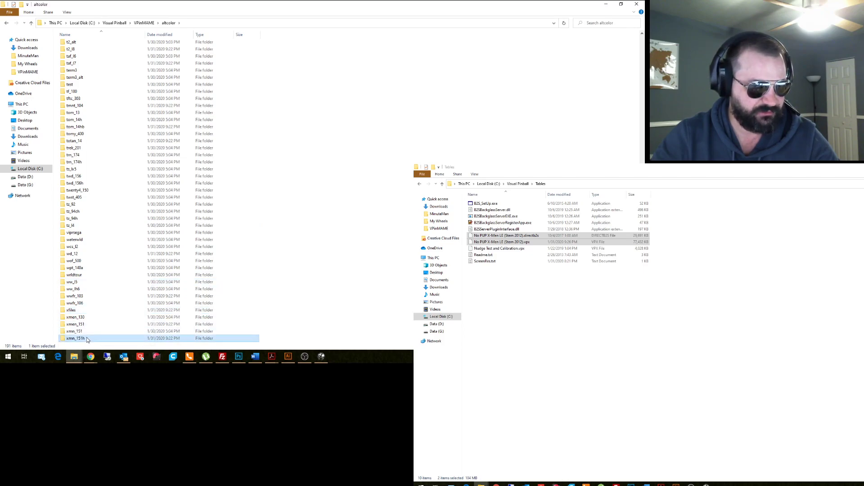
pyautogui.rightClick(86, 340)
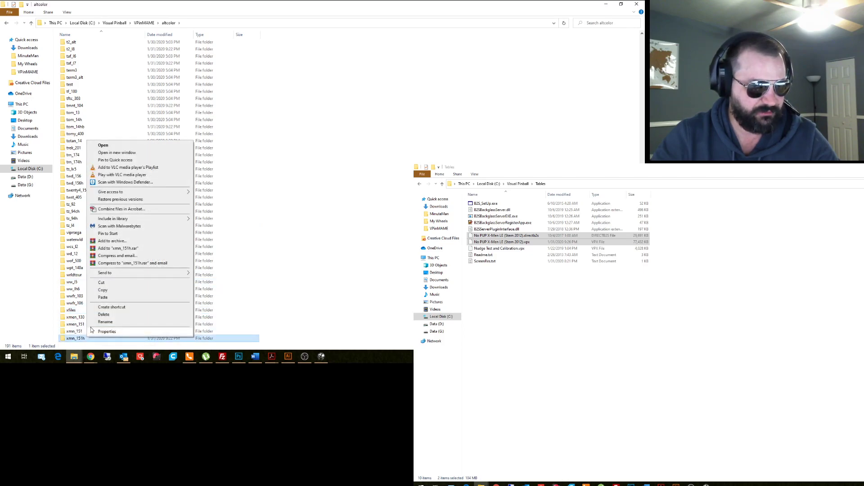
pyautogui.click(104, 291)
pyautogui.click(318, 237)
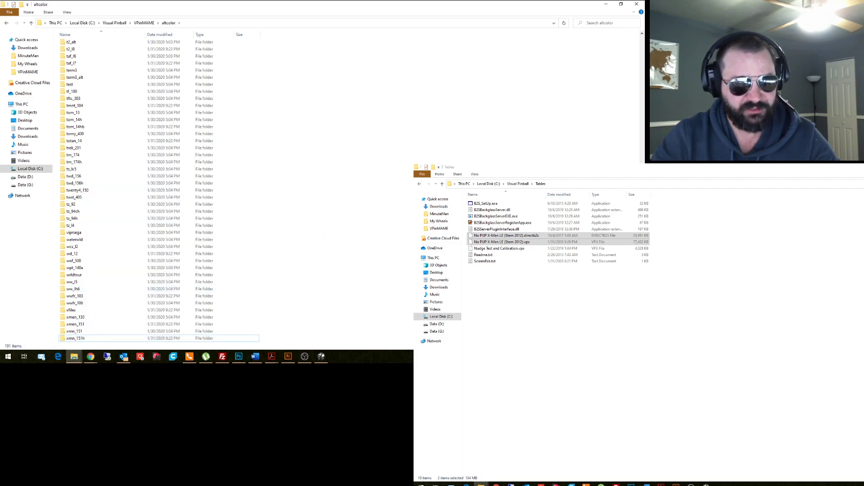
pyautogui.rightClick(440, 153)
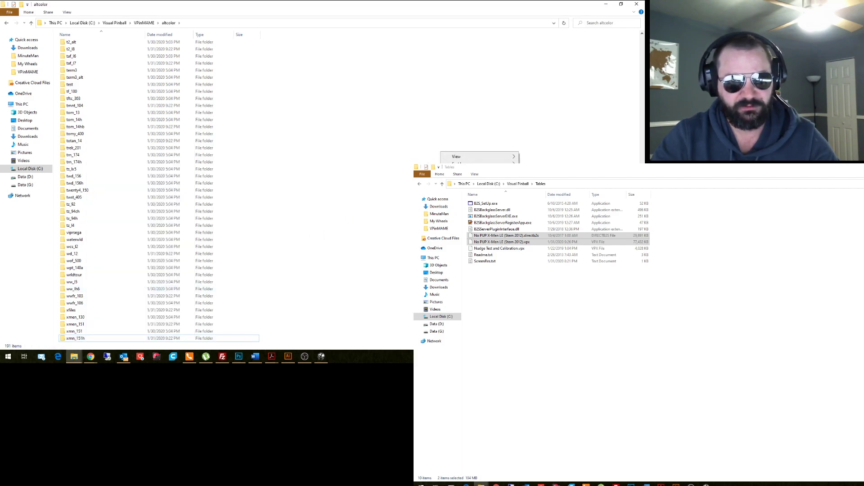
pyautogui.click(459, 198)
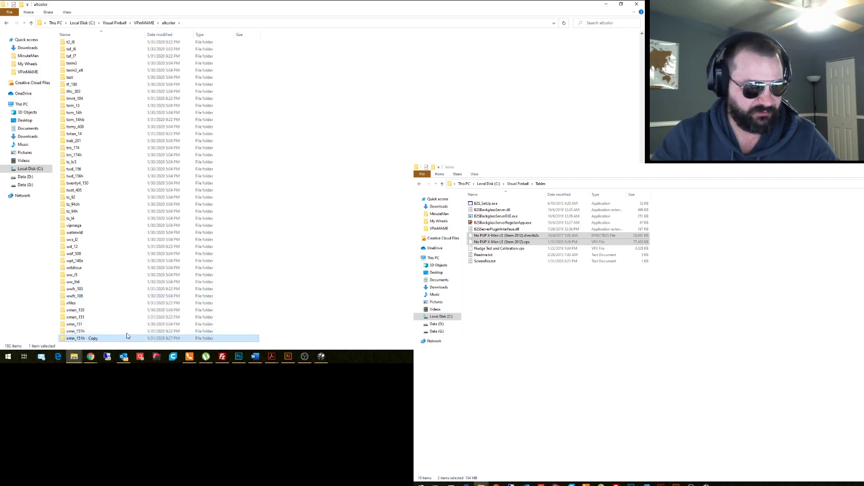
# Rename the copied xmn_151h folder as myxmen.
pyautogui.rightClick(127, 335)
pyautogui.click(133, 322)
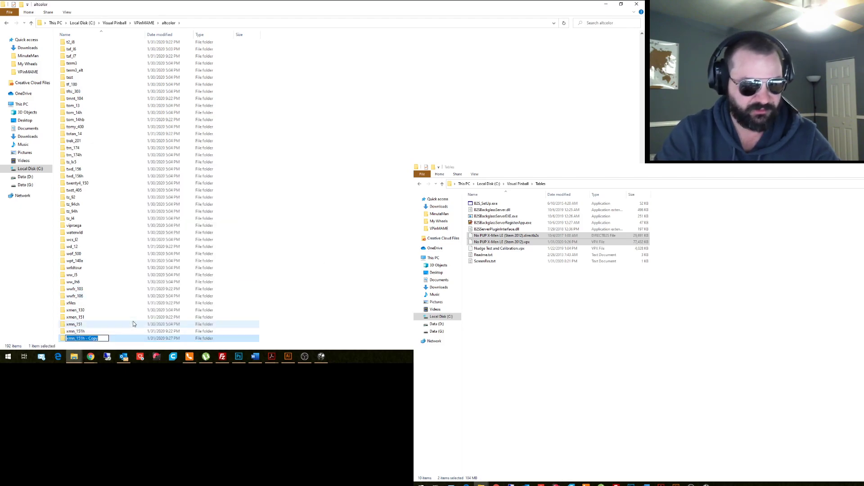
pyautogui.write('my')
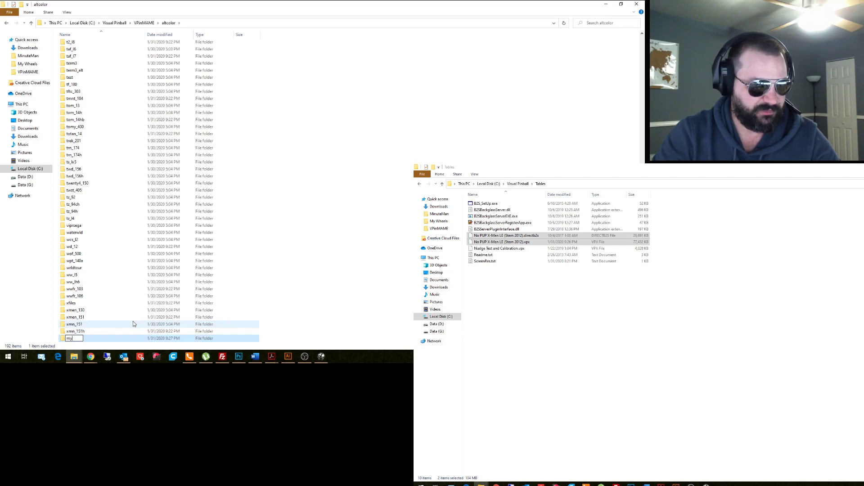
pyautogui.write('xmen')
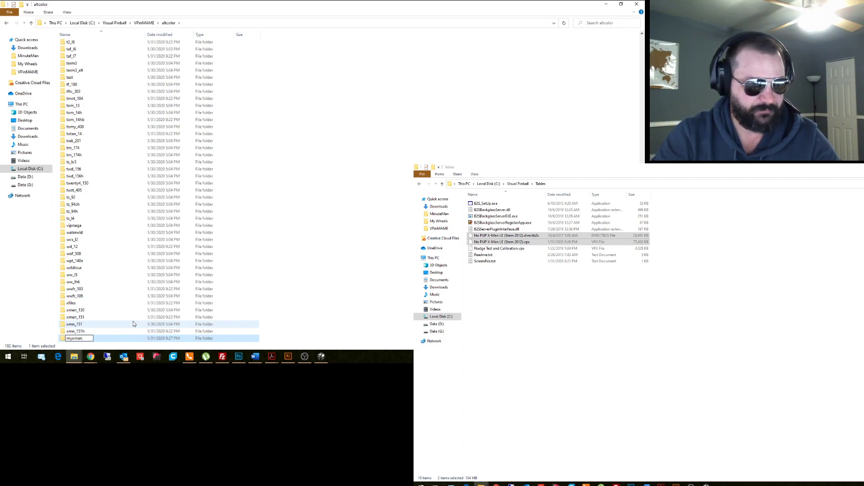
pyautogui.press('Return')
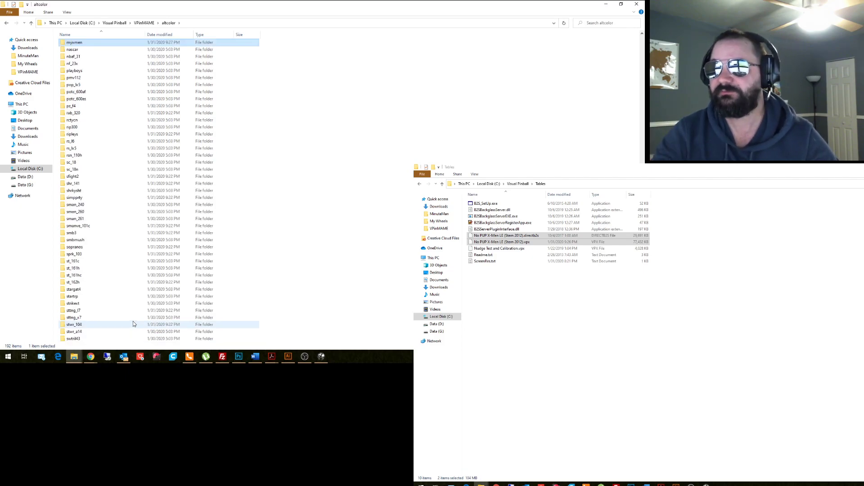